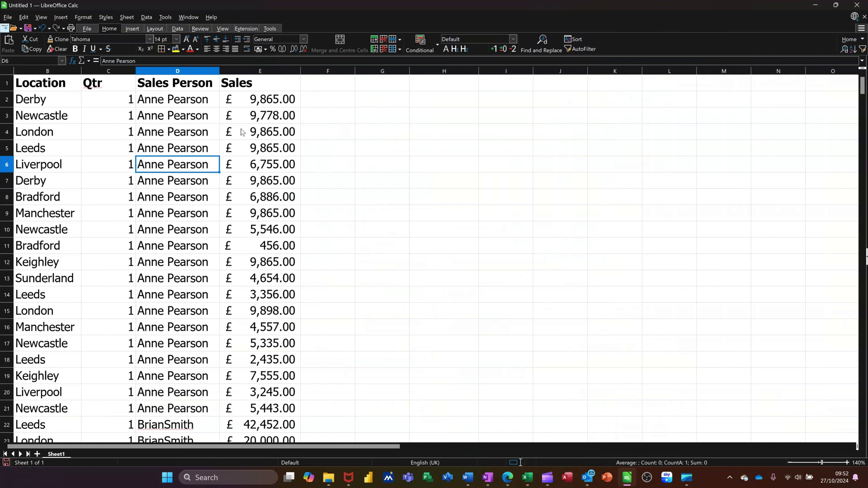
Start a new pivot table from the current selection, the sales data range A1:E432
{"action": "left_click", "coordinate": [145, 17]}
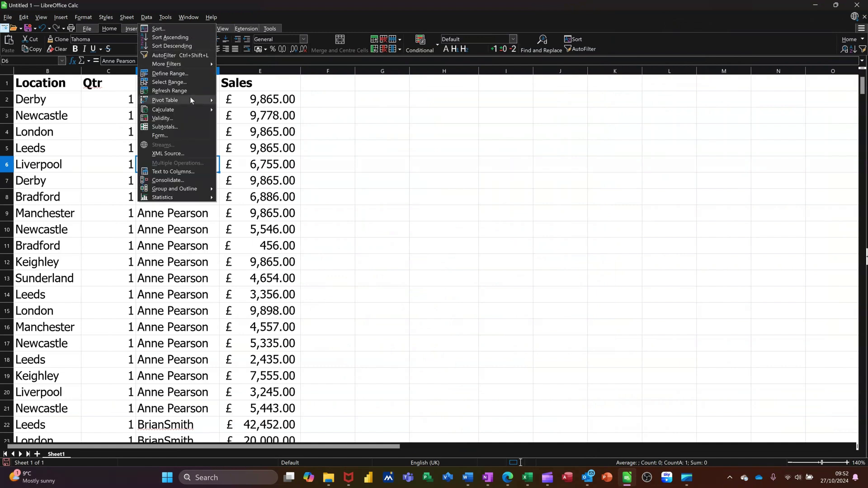
{"action": "mouse_move", "coordinate": [190, 100]}
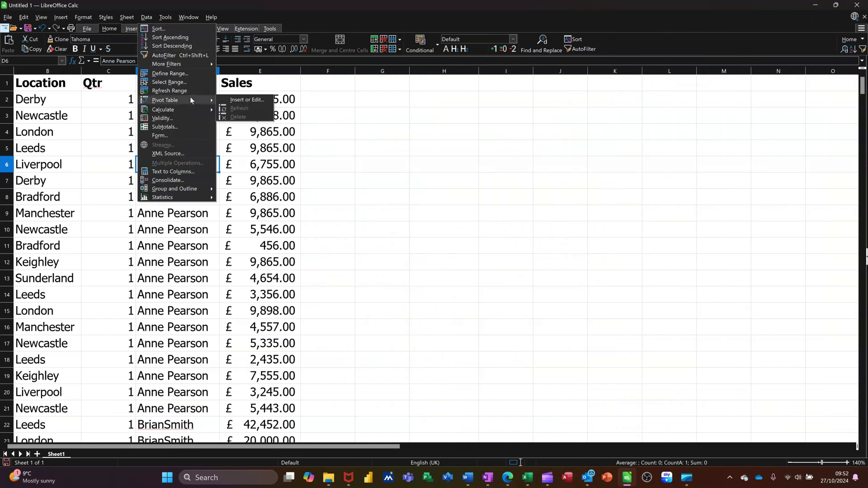
{"action": "left_click", "coordinate": [232, 97]}
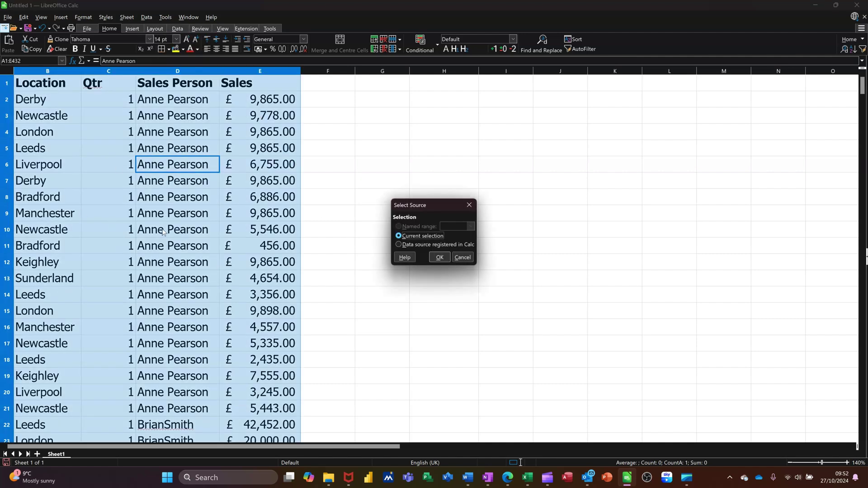
Accept the source, then set rows Sales Person and Qtr, data Sum of Sales, filter Location
{"action": "left_click", "coordinate": [437, 257]}
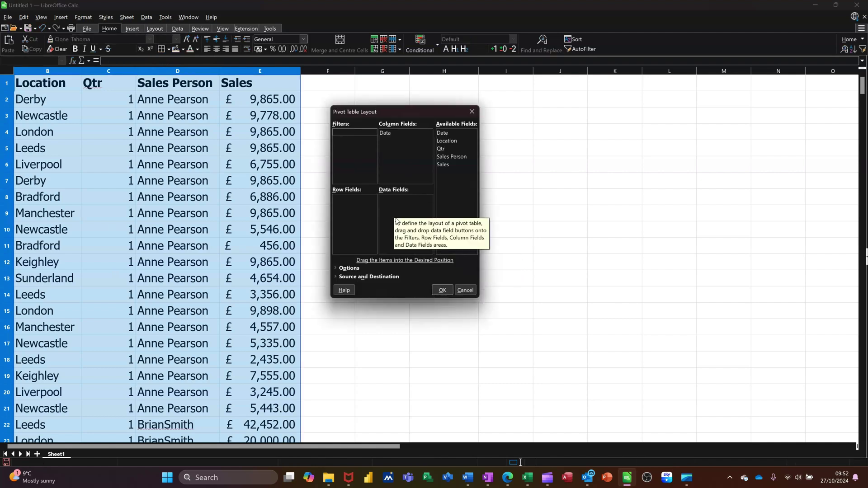
{"action": "left_click", "coordinate": [457, 157]}
{"action": "left_click_drag", "start_coordinate": [355, 208], "coordinate": [356, 208]}
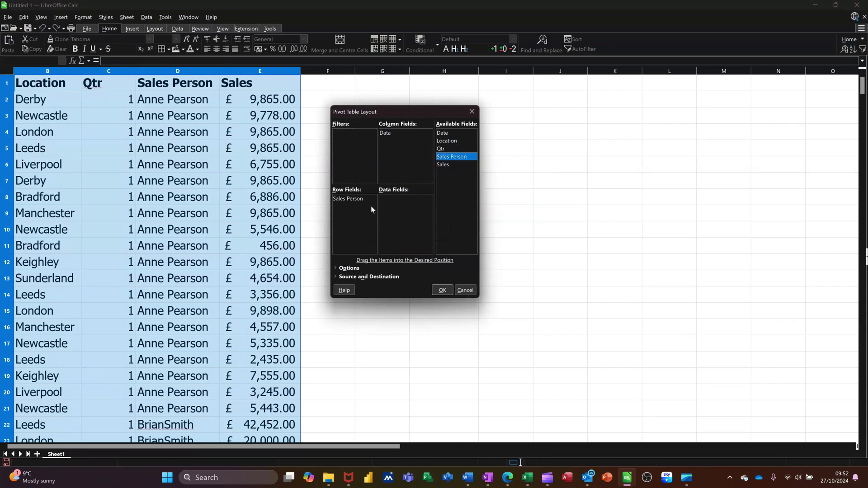
{"action": "left_click", "coordinate": [444, 149]}
{"action": "left_click_drag", "start_coordinate": [359, 215], "coordinate": [359, 212]}
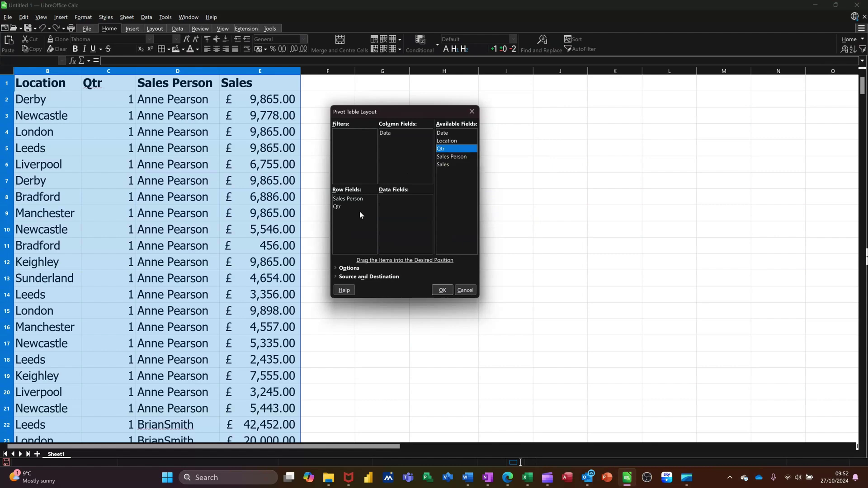
{"action": "left_click", "coordinate": [447, 165]}
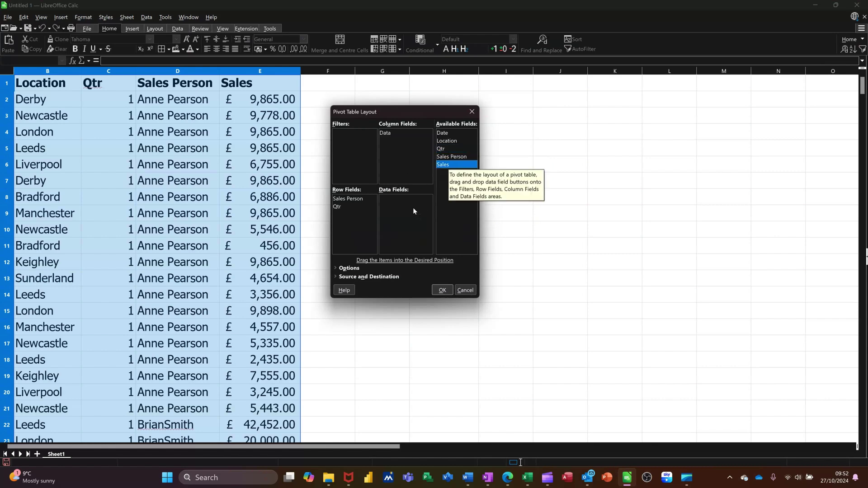
{"action": "left_click_drag", "start_coordinate": [410, 209], "coordinate": [409, 209]}
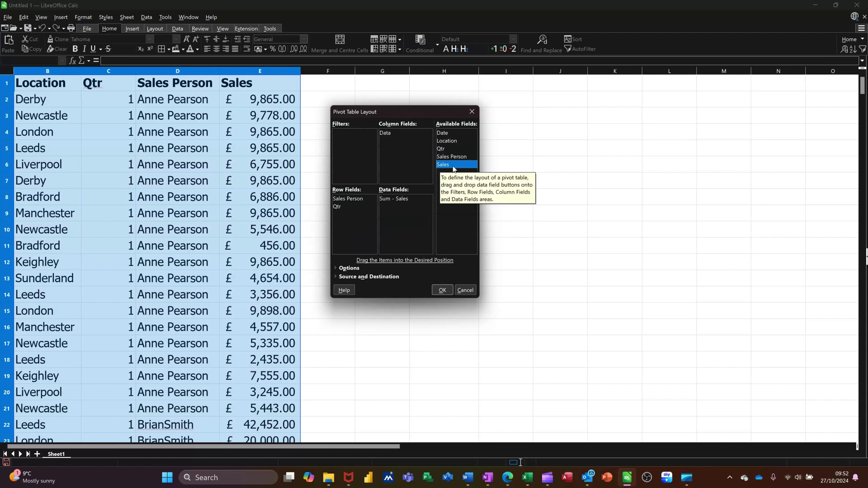
{"action": "left_click_drag", "start_coordinate": [453, 142], "coordinate": [350, 142]}
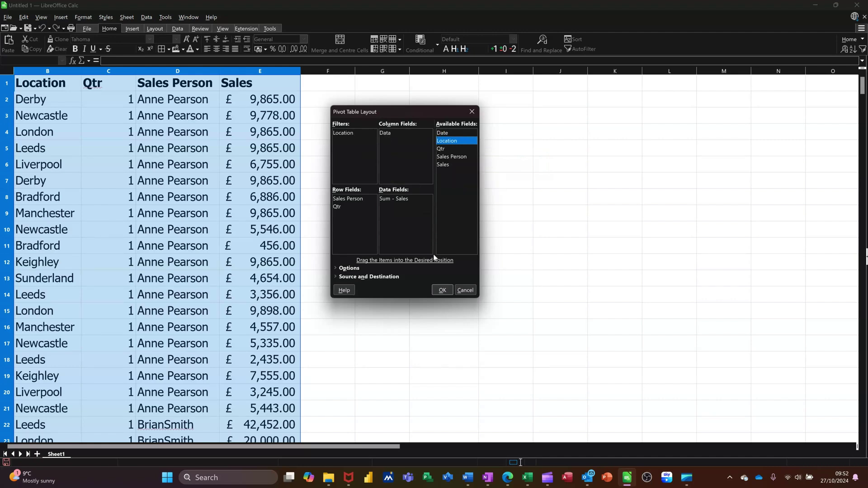
Set the pivot table destination to cell G2 on Sheet1 and create it
{"action": "left_click", "coordinate": [335, 276]}
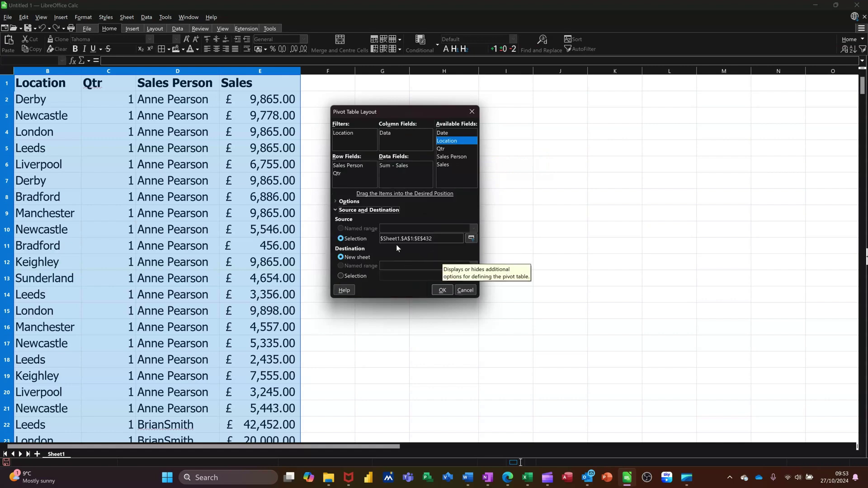
{"action": "left_click", "coordinate": [342, 276]}
{"action": "left_click", "coordinate": [470, 276]}
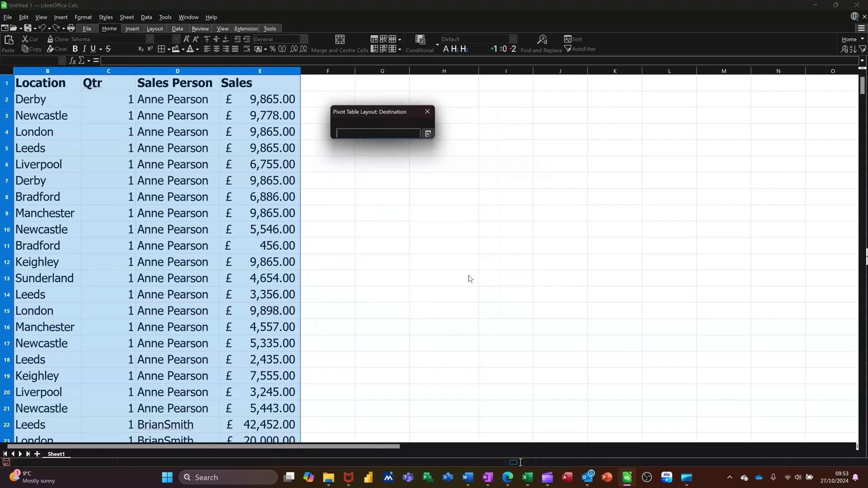
{"action": "left_click", "coordinate": [379, 99]}
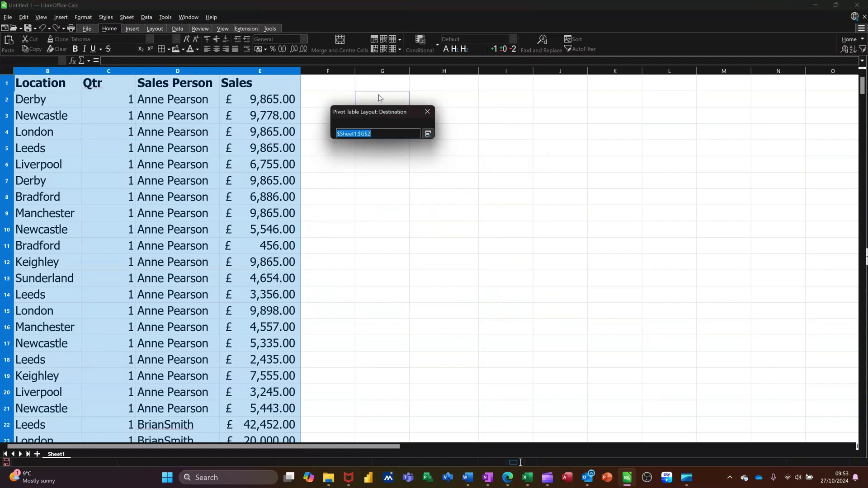
{"action": "left_click", "coordinate": [428, 133]}
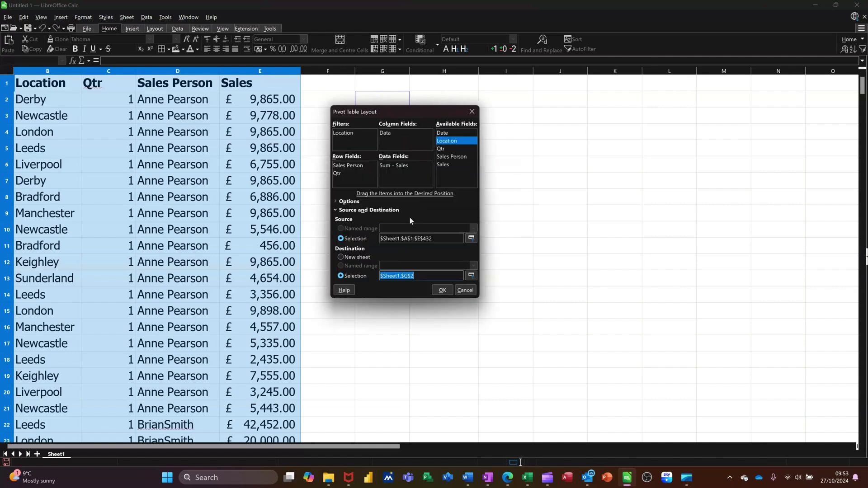
{"action": "left_click", "coordinate": [436, 290]}
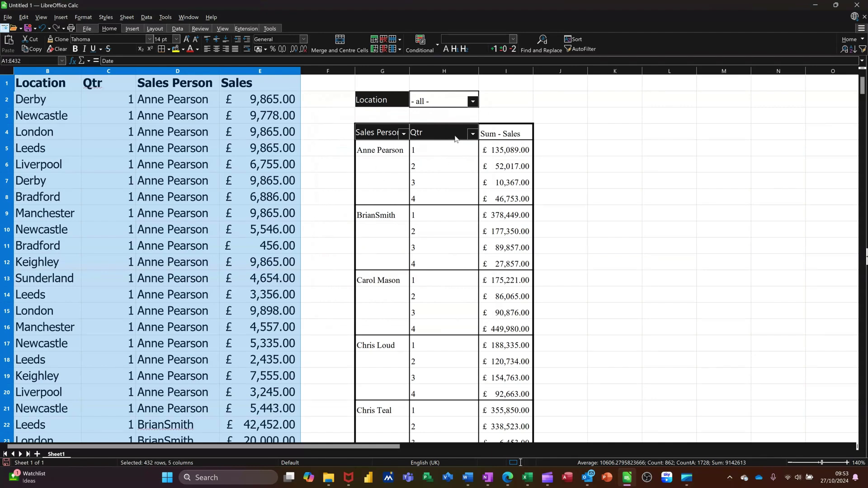
Filter the pivot table's Location to show only Keighley
{"action": "left_click", "coordinate": [475, 104]}
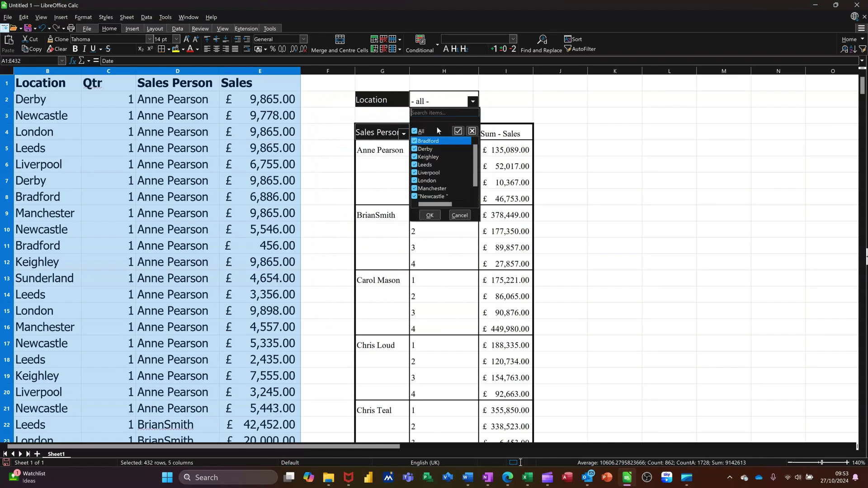
{"action": "left_click", "coordinate": [414, 131]}
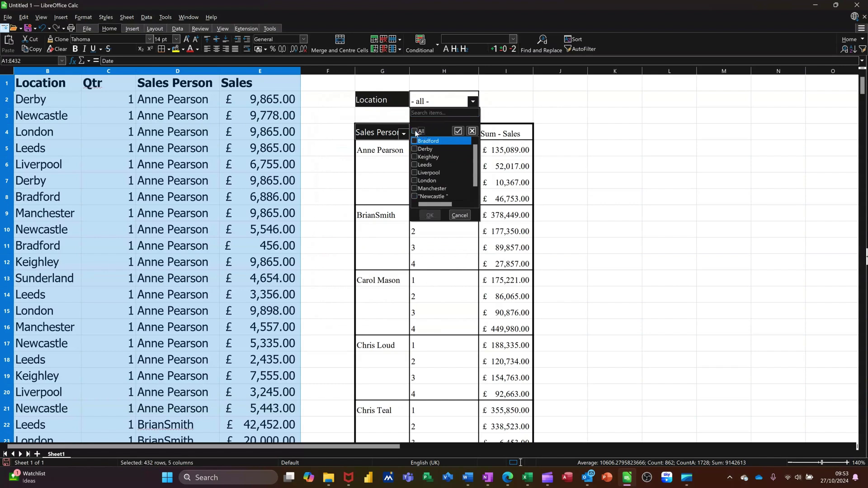
{"action": "left_click", "coordinate": [415, 157]}
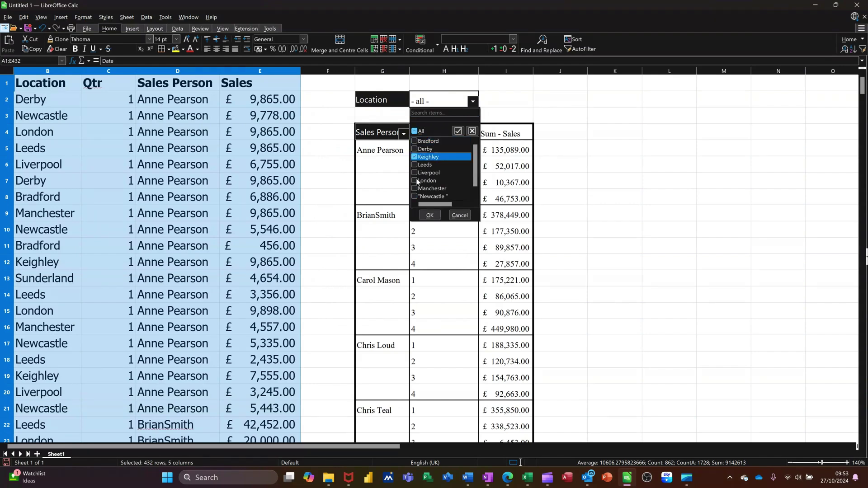
{"action": "left_click", "coordinate": [429, 216]}
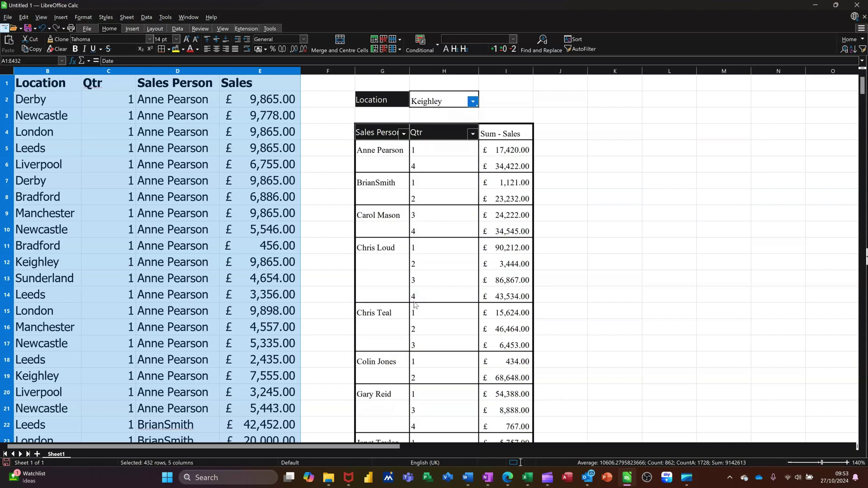
Reset the Location filter to include all locations again
{"action": "left_click", "coordinate": [473, 102]}
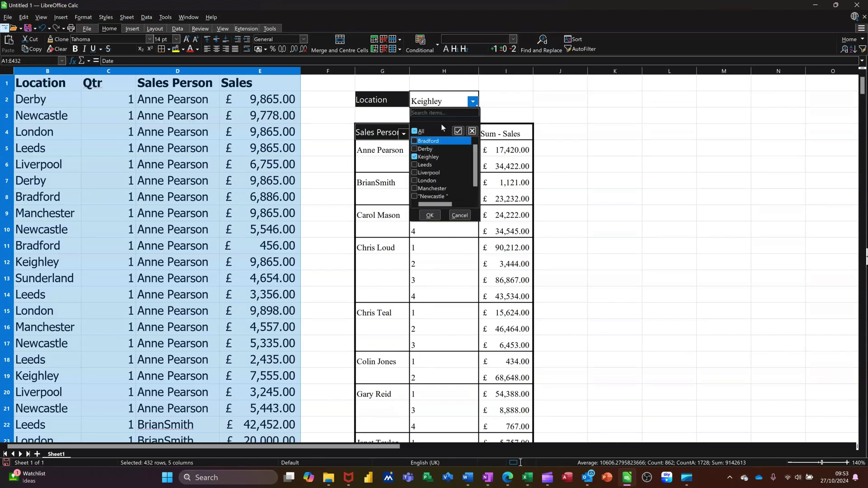
{"action": "left_click", "coordinate": [415, 130]}
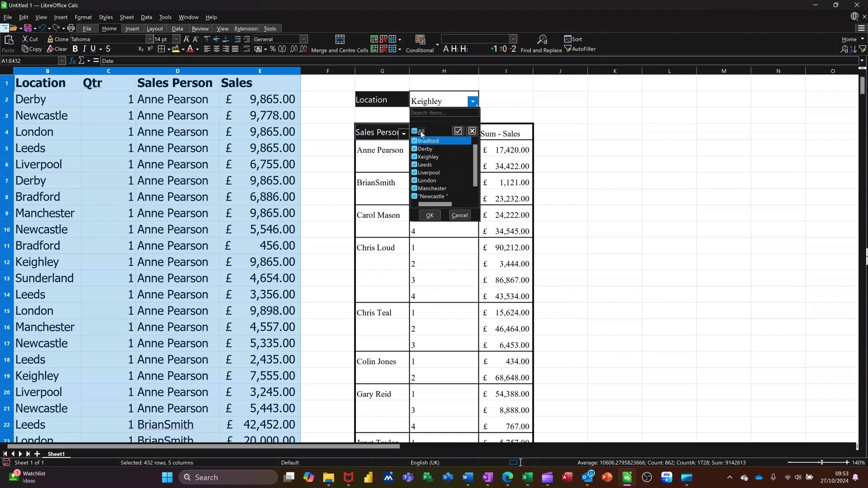
{"action": "left_click", "coordinate": [430, 216]}
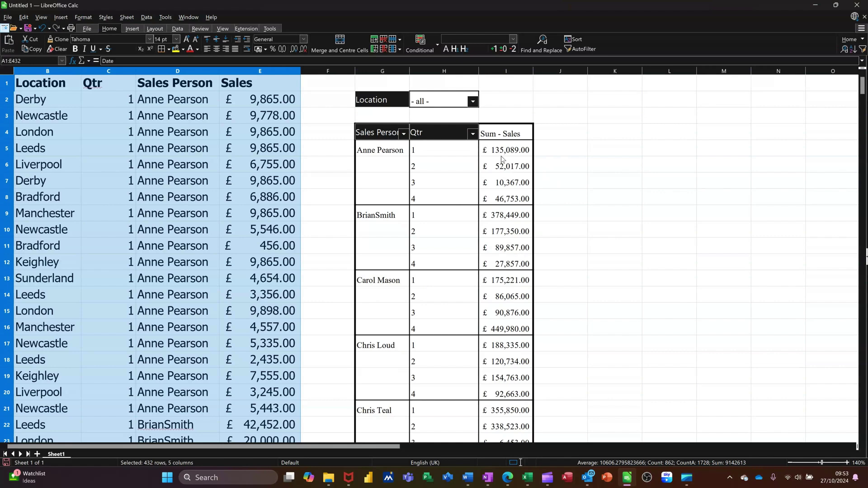
Reopen the pivot table properties and add Sales again as a second data field, Sum - Sales 1
{"action": "right_click", "coordinate": [453, 166]}
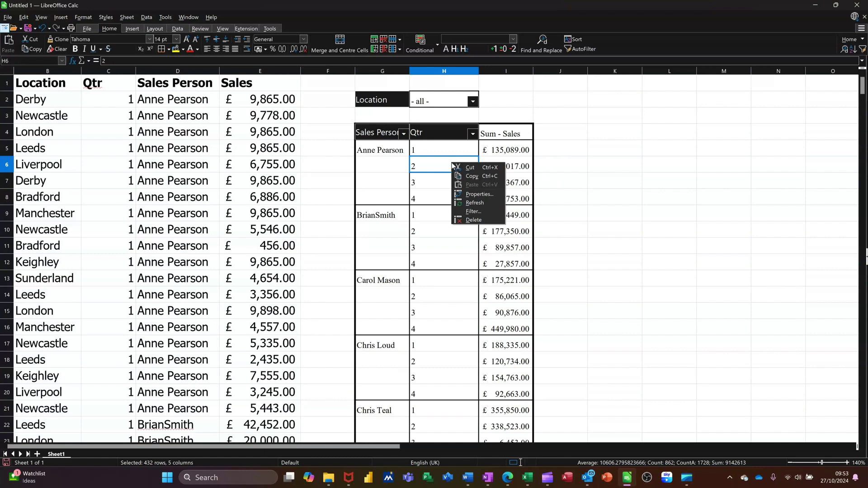
{"action": "left_click", "coordinate": [460, 194]}
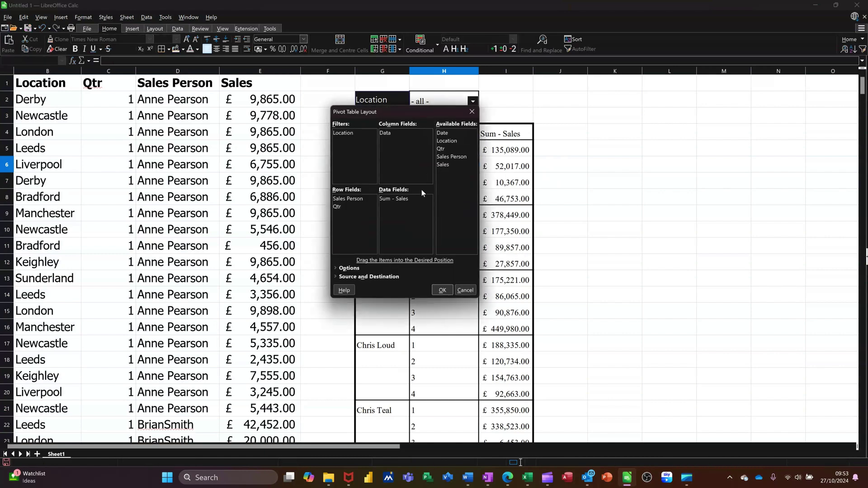
{"action": "left_click", "coordinate": [447, 165]}
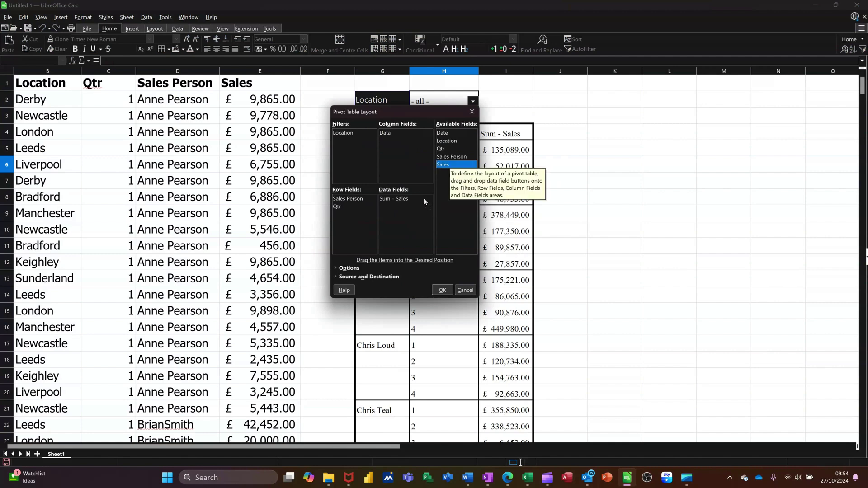
{"action": "left_click_drag", "start_coordinate": [410, 215], "coordinate": [406, 213]}
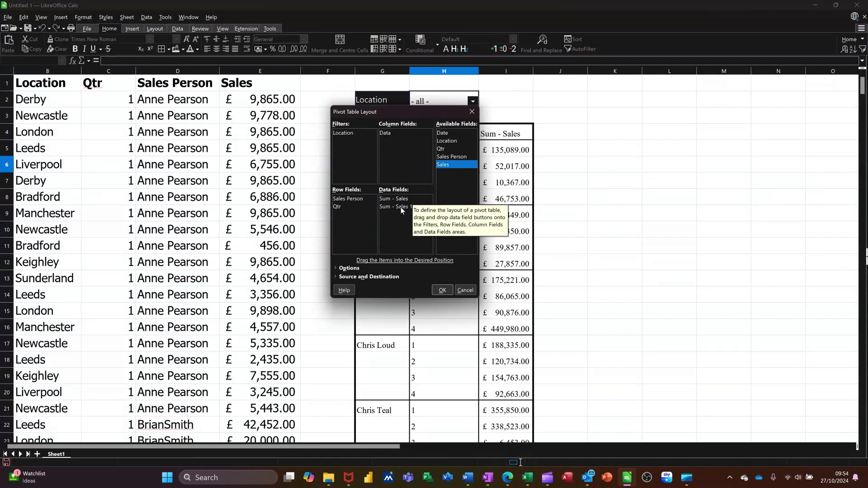
Show Sum - Sales 1 as '% difference from' with base field Qtr and base item previous item
{"action": "double_click", "coordinate": [401, 207]}
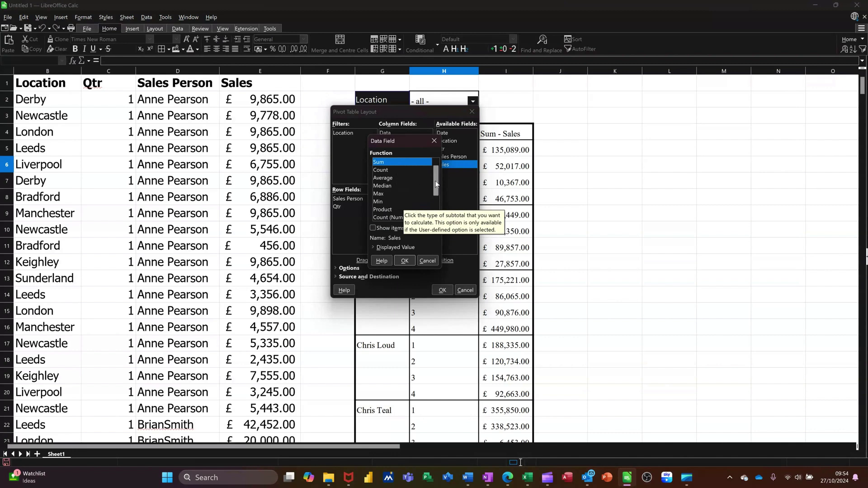
{"action": "mouse_move", "coordinate": [434, 178]}
{"action": "left_mouse_down"}
{"action": "mouse_move", "coordinate": [434, 199]}
{"action": "mouse_move", "coordinate": [433, 173]}
{"action": "left_mouse_up"}
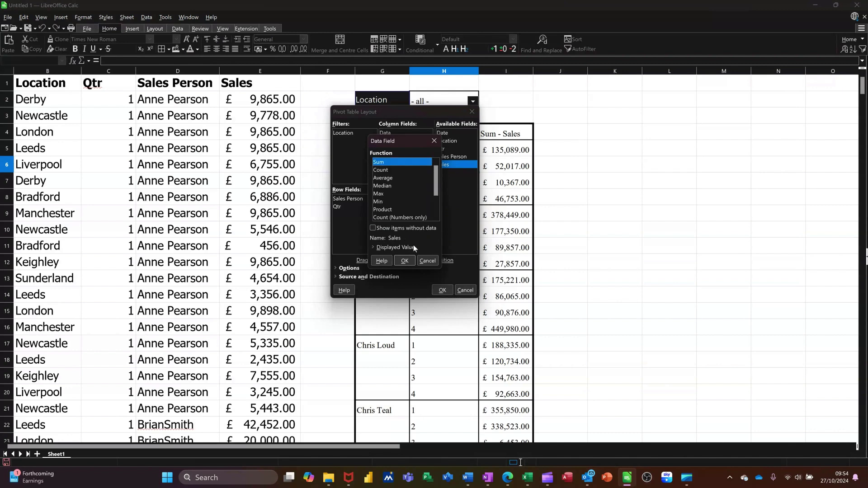
{"action": "left_click", "coordinate": [373, 247]}
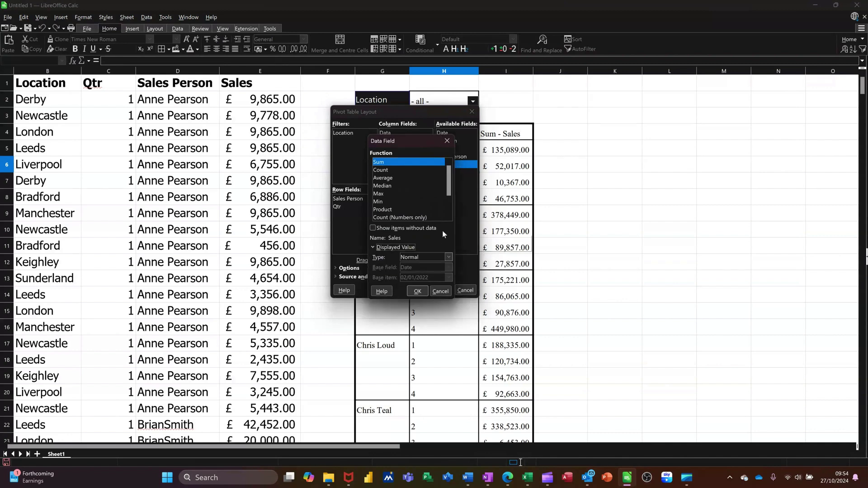
{"action": "left_click", "coordinate": [448, 258]}
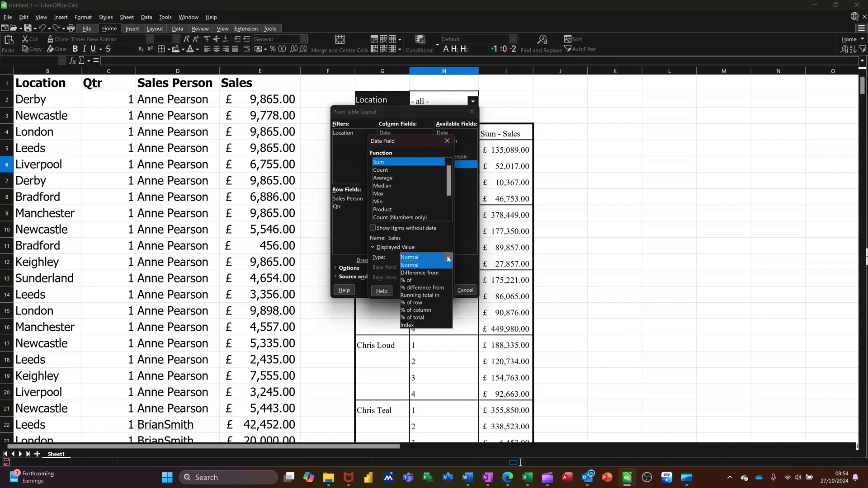
{"action": "left_click", "coordinate": [422, 289]}
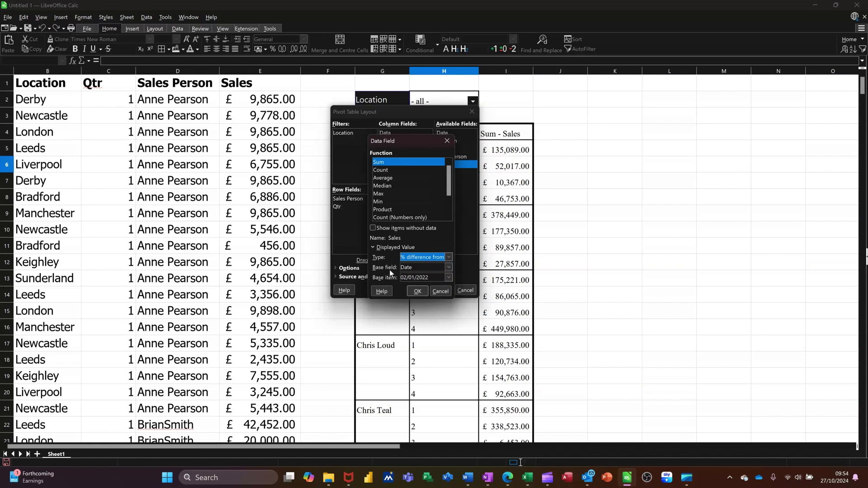
{"action": "left_click", "coordinate": [448, 268]}
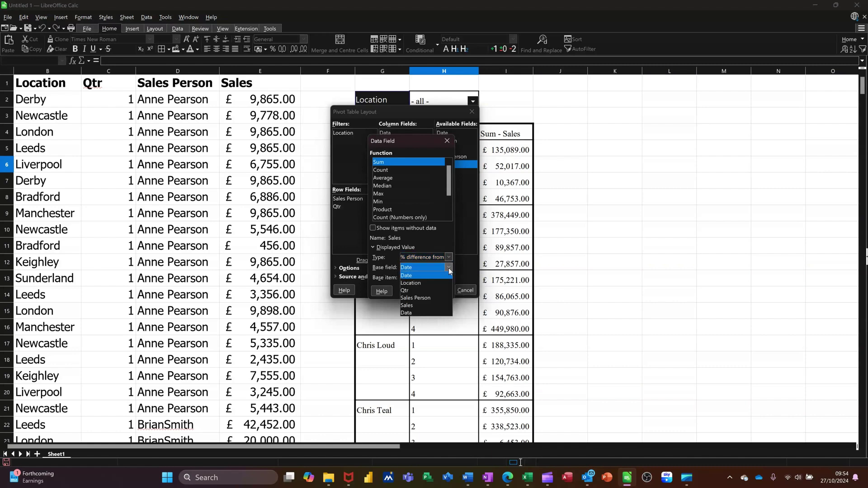
{"action": "left_click", "coordinate": [422, 290]}
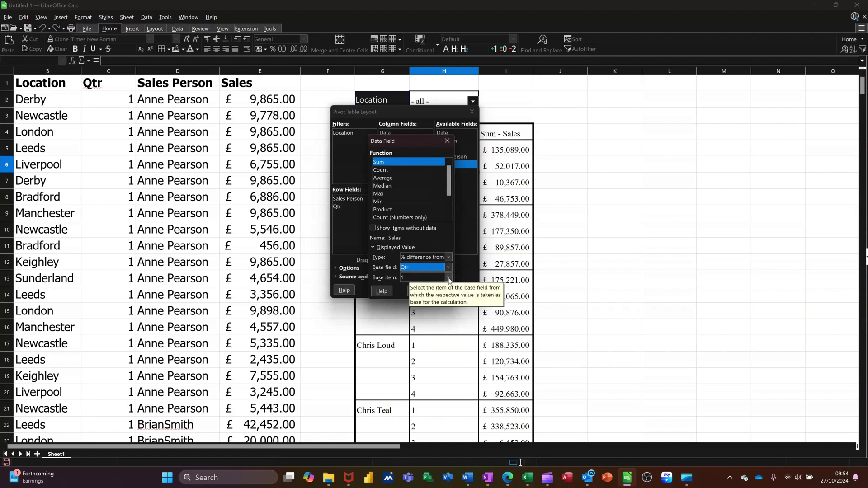
{"action": "left_click", "coordinate": [449, 277]}
{"action": "left_click", "coordinate": [428, 285]}
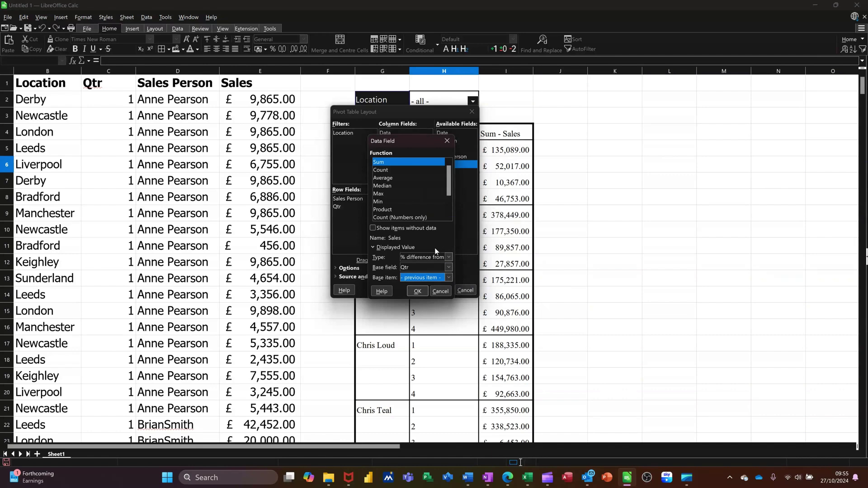
{"action": "left_click", "coordinate": [417, 291]}
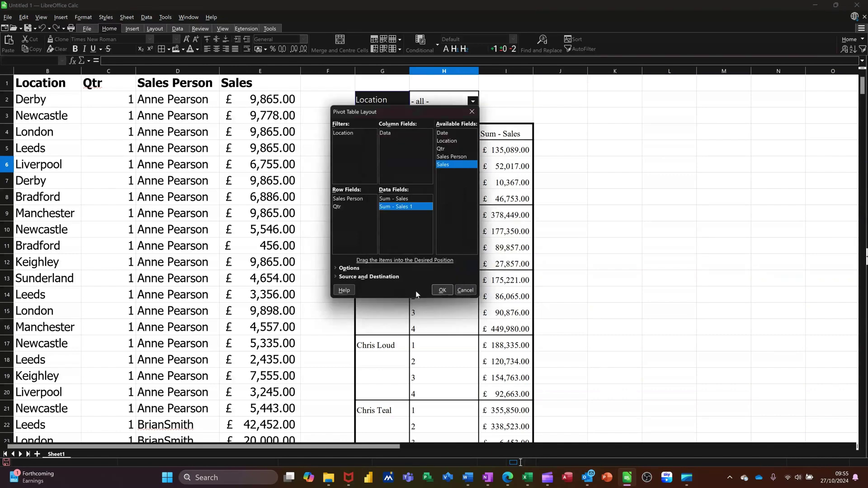
Apply the updated layout so the pivot table shows quarter-on-quarter percentage changes
{"action": "left_click", "coordinate": [442, 291]}
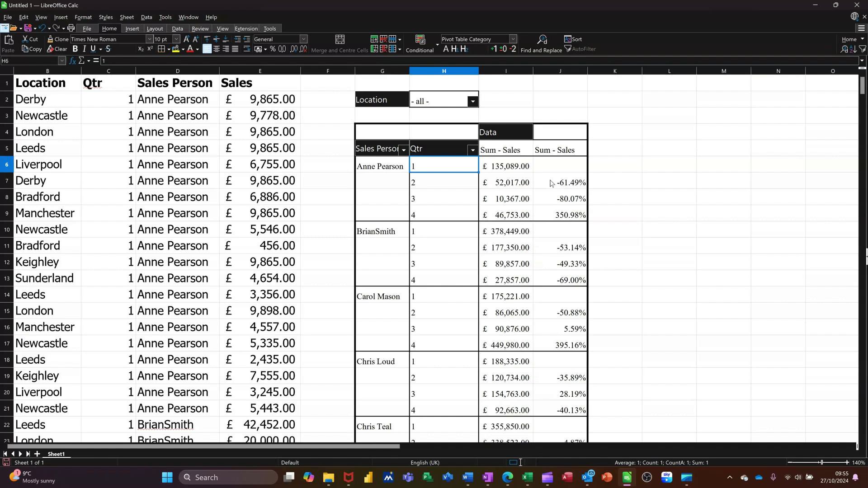
Rename the second Sum - Sales heading in cell J5 to '% Diff'
{"action": "left_click", "coordinate": [501, 203]}
{"action": "left_click", "coordinate": [556, 151]}
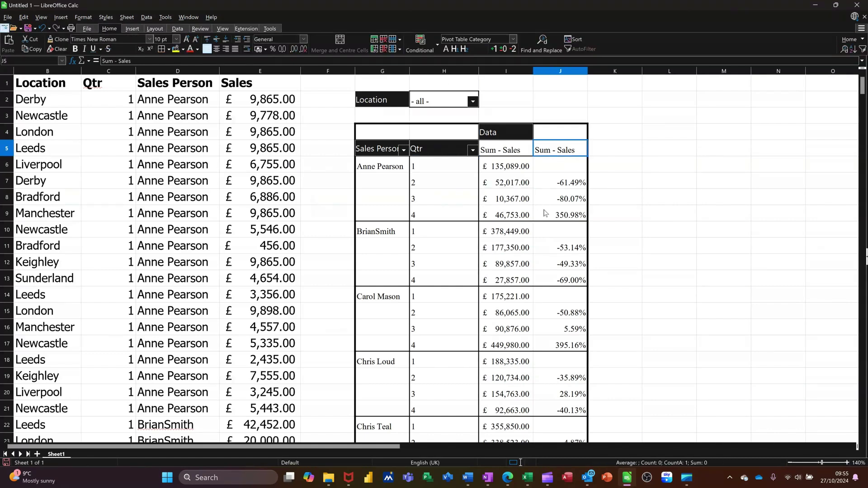
{"action": "type", "text": "%"}
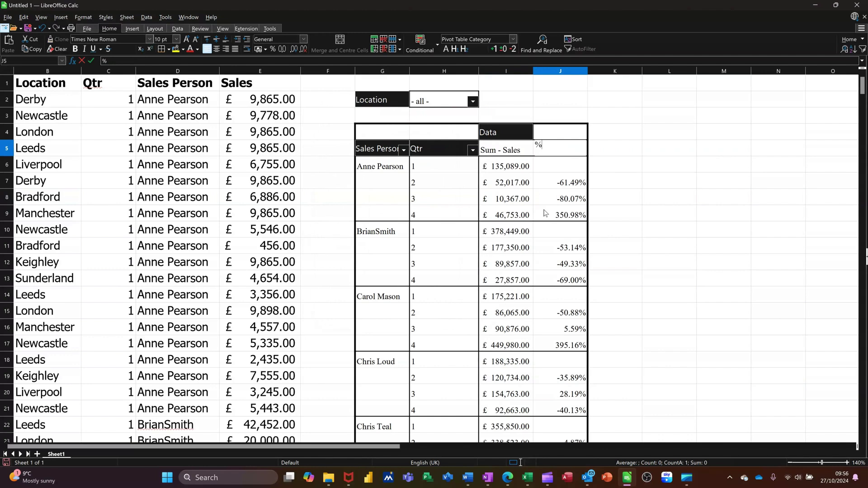
{"action": "type", "text": " Diff"}
{"action": "key", "text": "Return"}
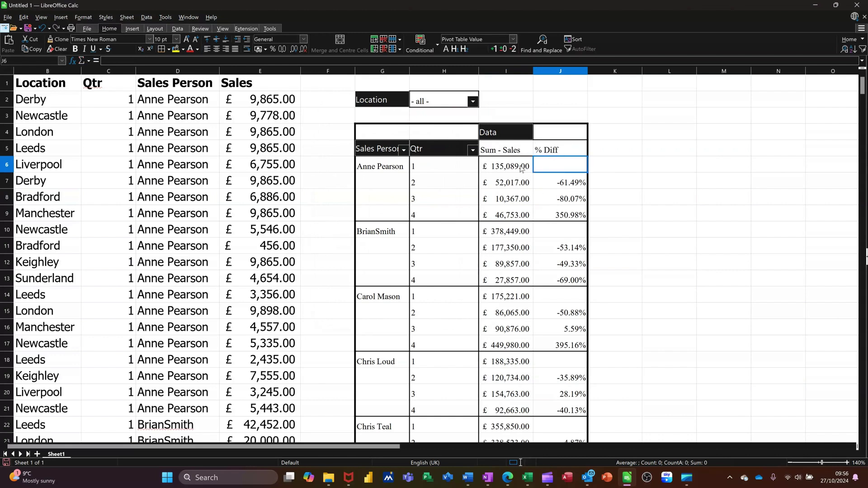
{"action": "key", "text": "Down"}
{"action": "key", "text": "Left"}
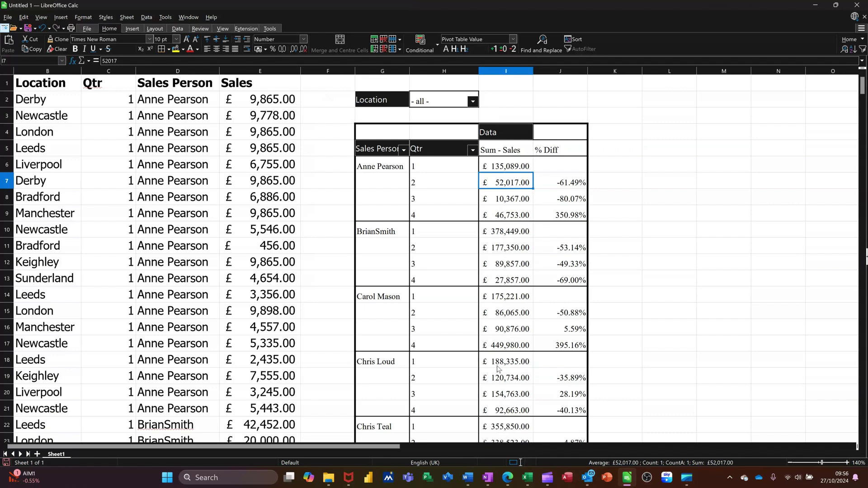
Switch from Calc to the Microsoft Clipchamp window on the taskbar
{"action": "left_click", "coordinate": [547, 477]}
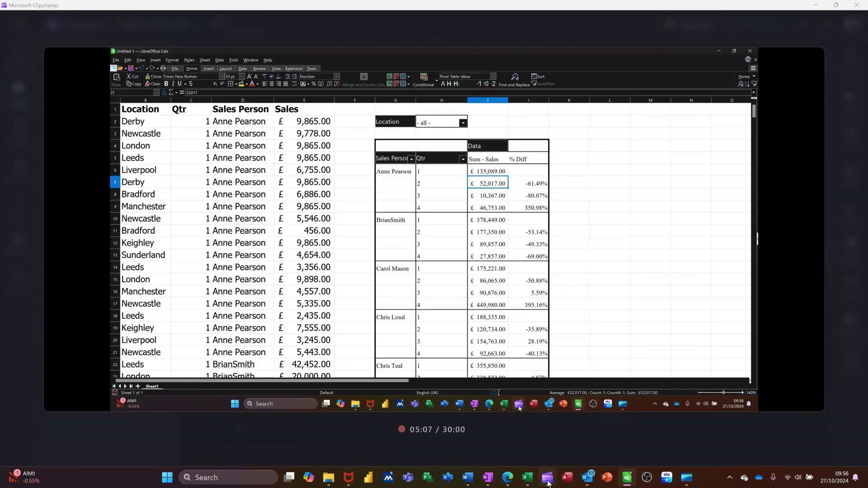